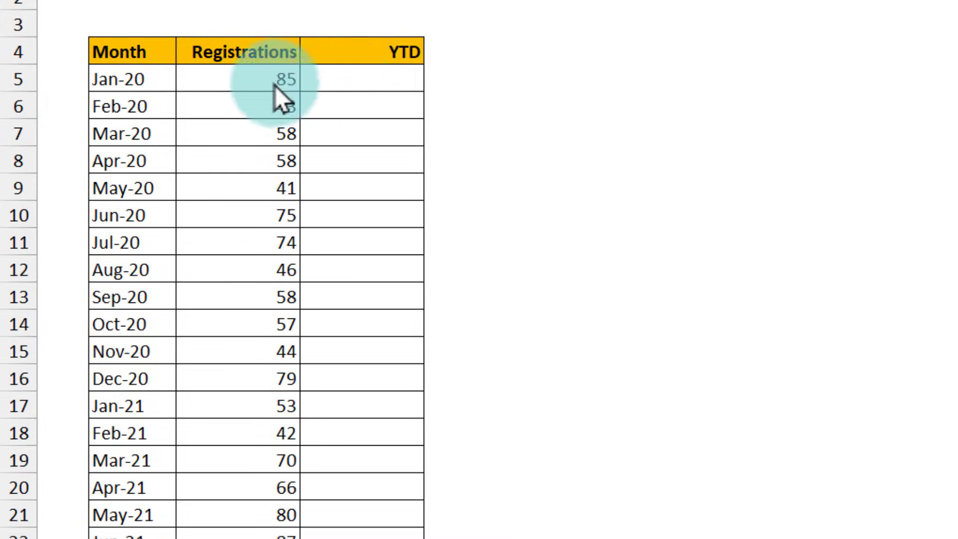
Select YTD cell E5 after pointing out the Jan-20 month and registrations values
click(399, 76)
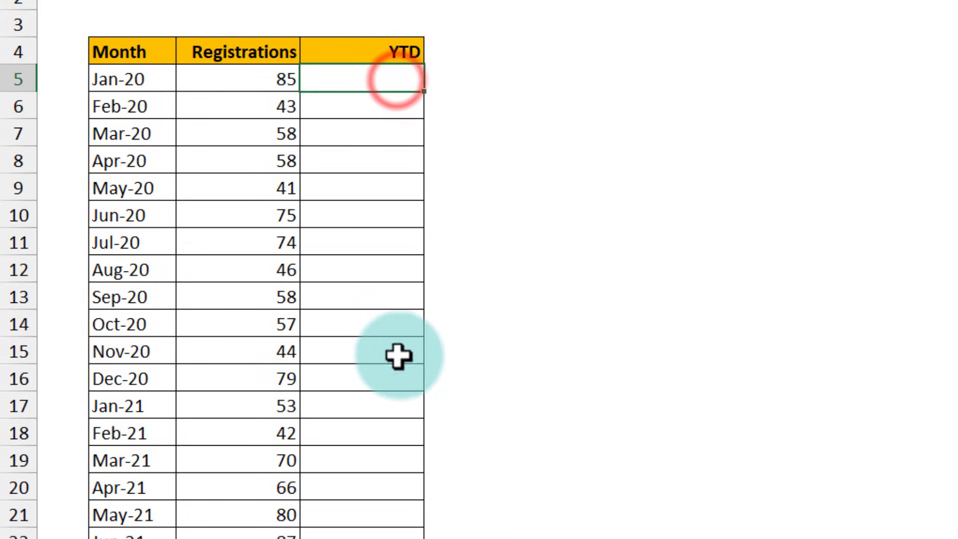
scroll(398, 357, down, 4)
scroll(397, 357, up, 4)
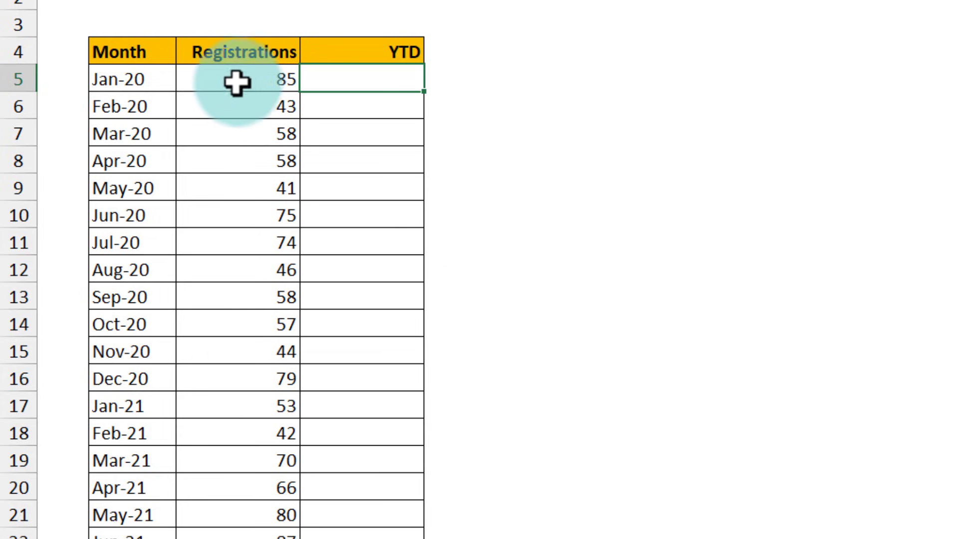
click(149, 82)
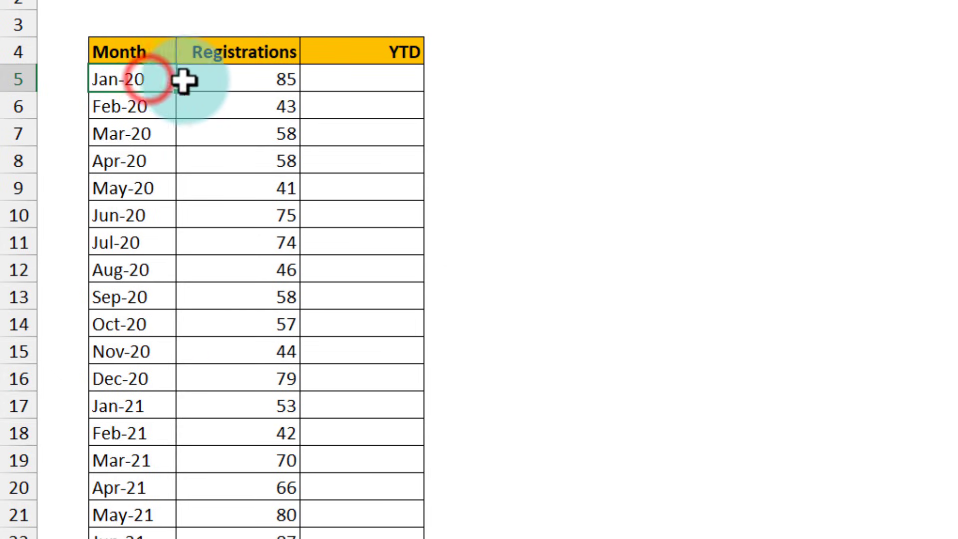
click(273, 82)
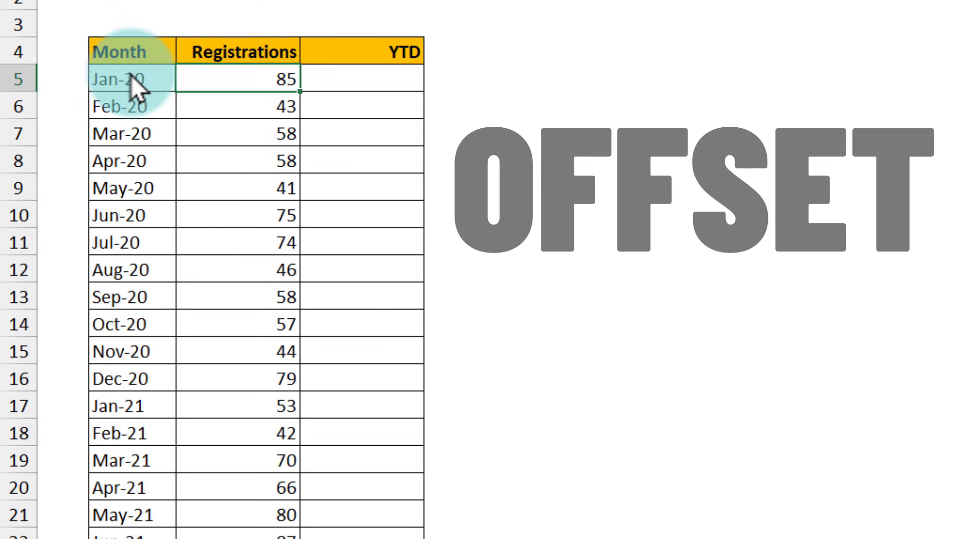
key(Right)
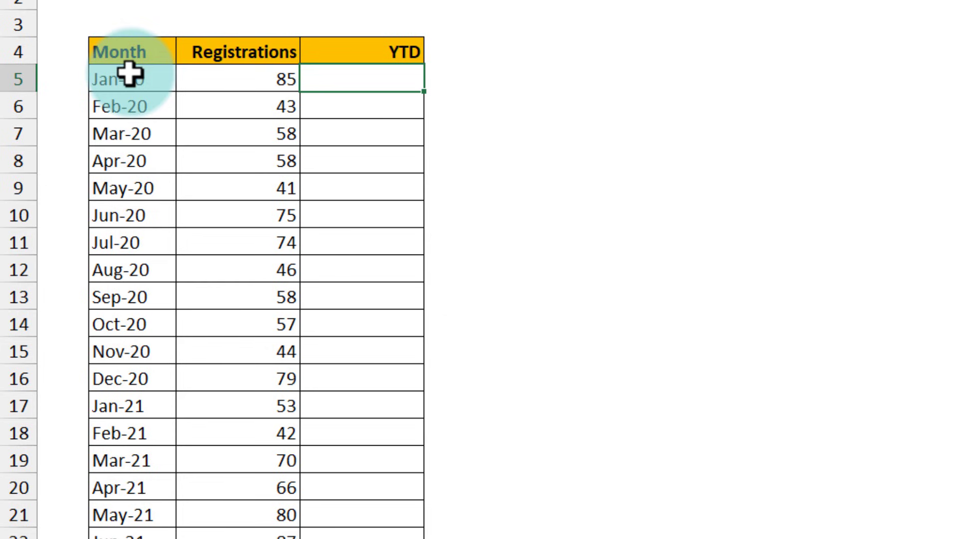
Build the formula =IF(MONTH(C5)=1,D5,SUM(E4,D5)) in E5 so the total resets each January
text(=)
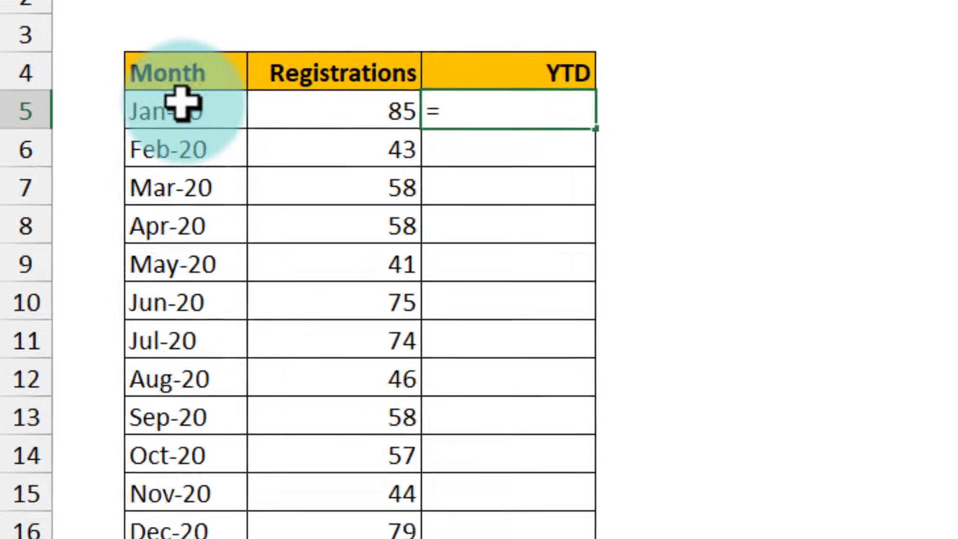
text(if)
key(Tab)
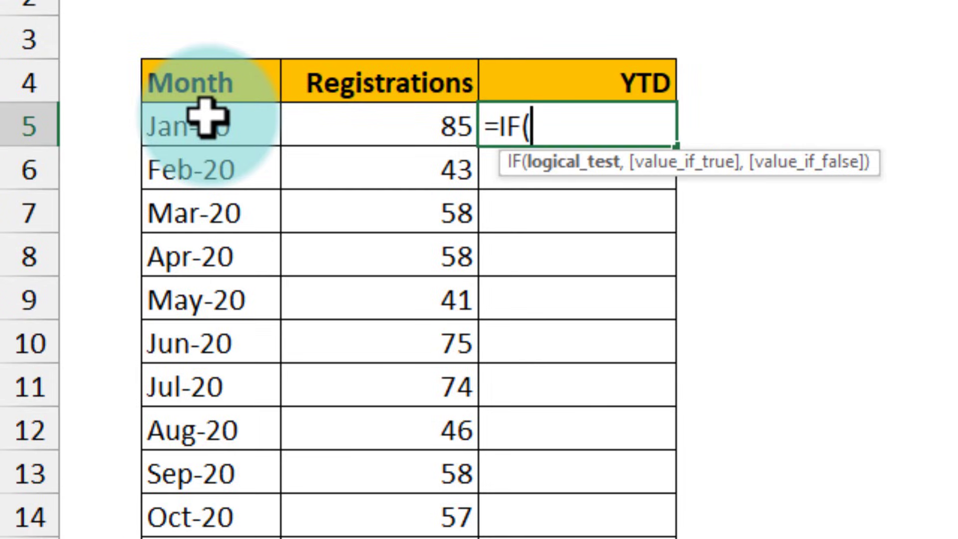
text(m)
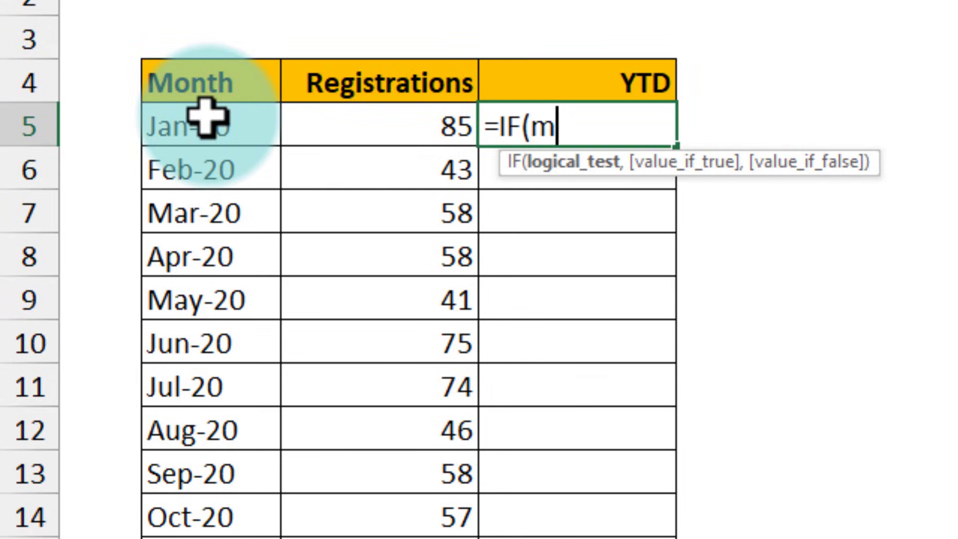
text(ont)
key(Tab)
click(207, 119)
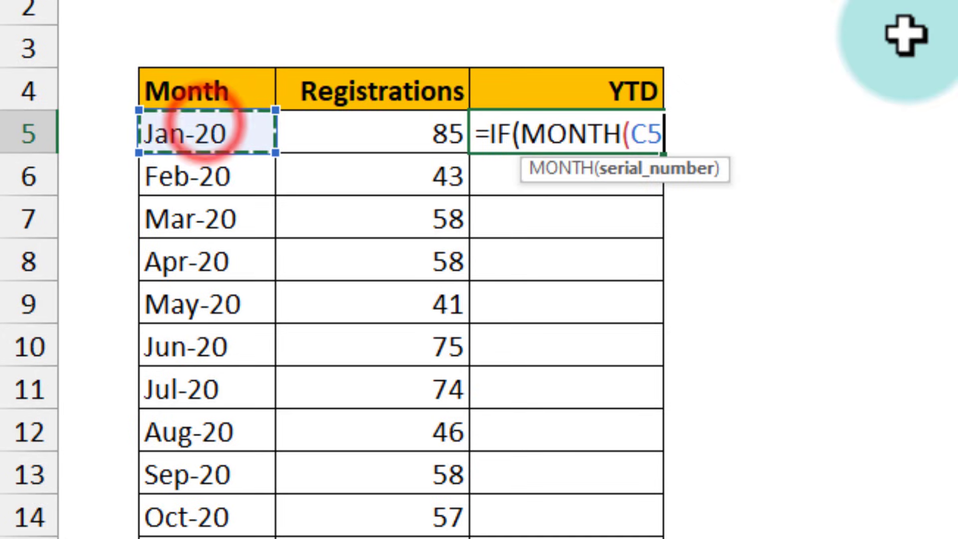
text()=1)
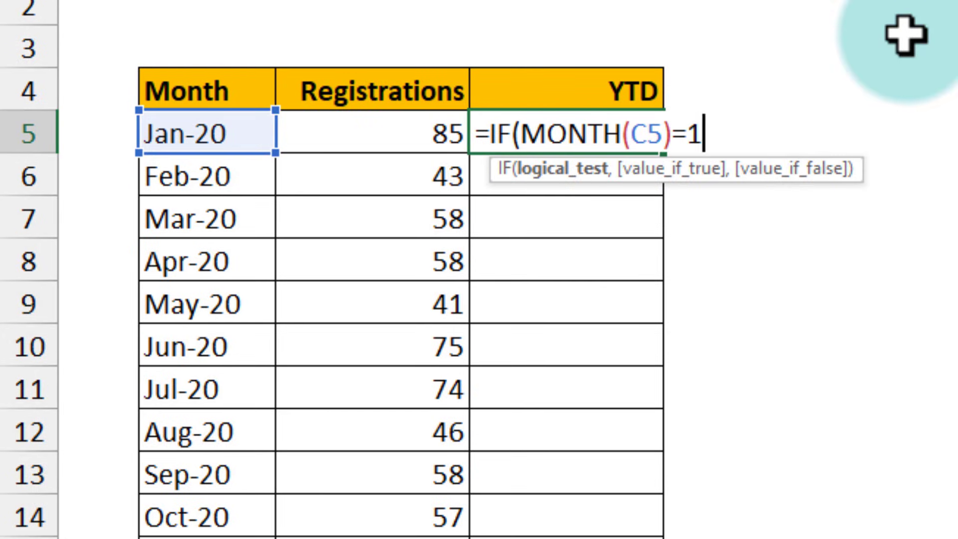
text(,)
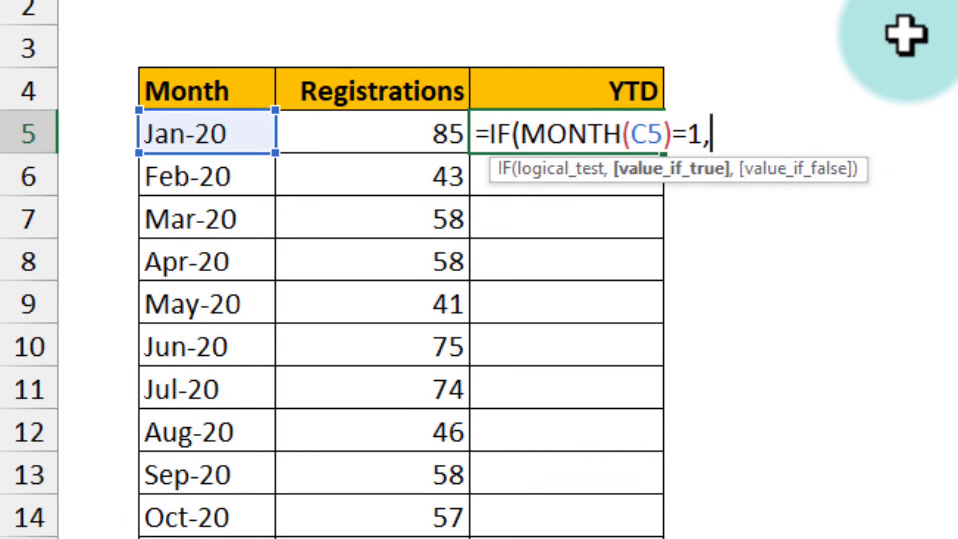
click(397, 133)
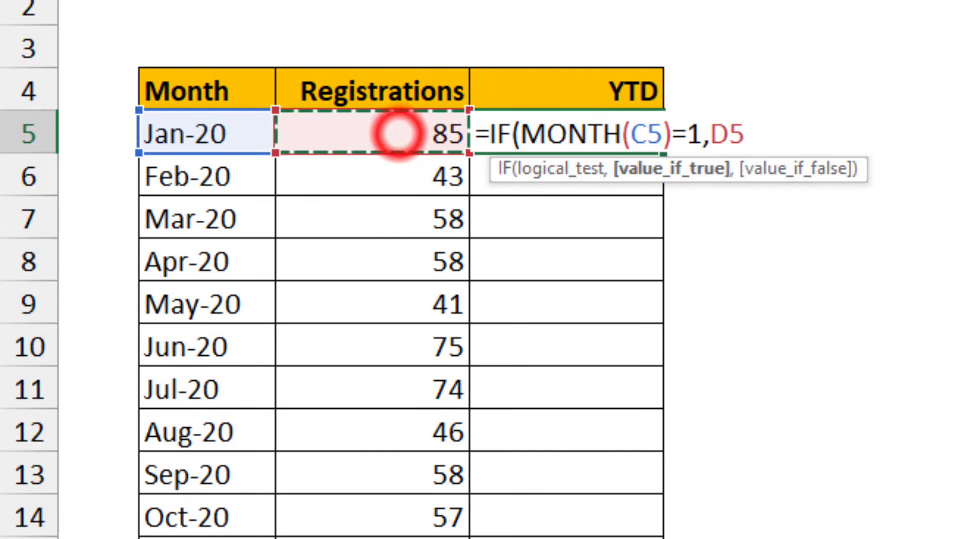
text(,)
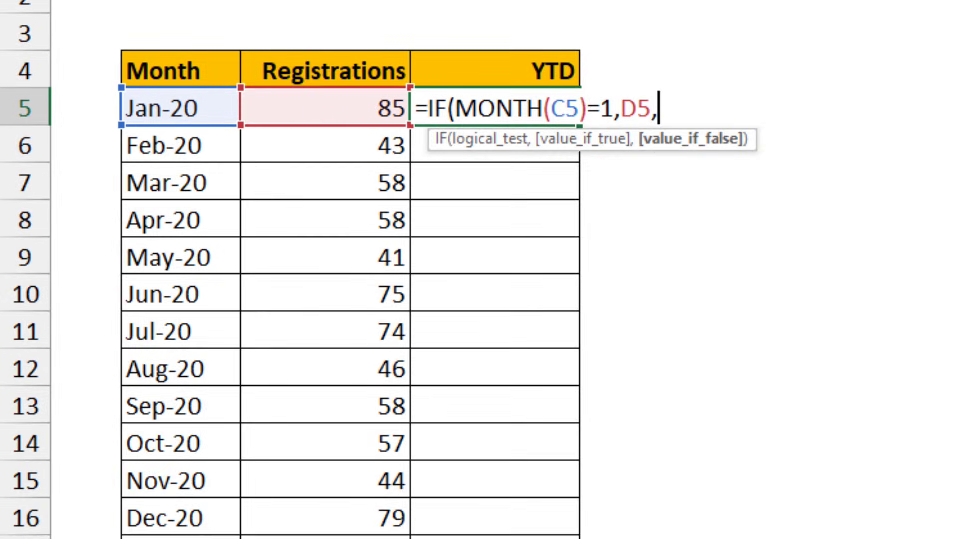
text(sum)
key(Tab)
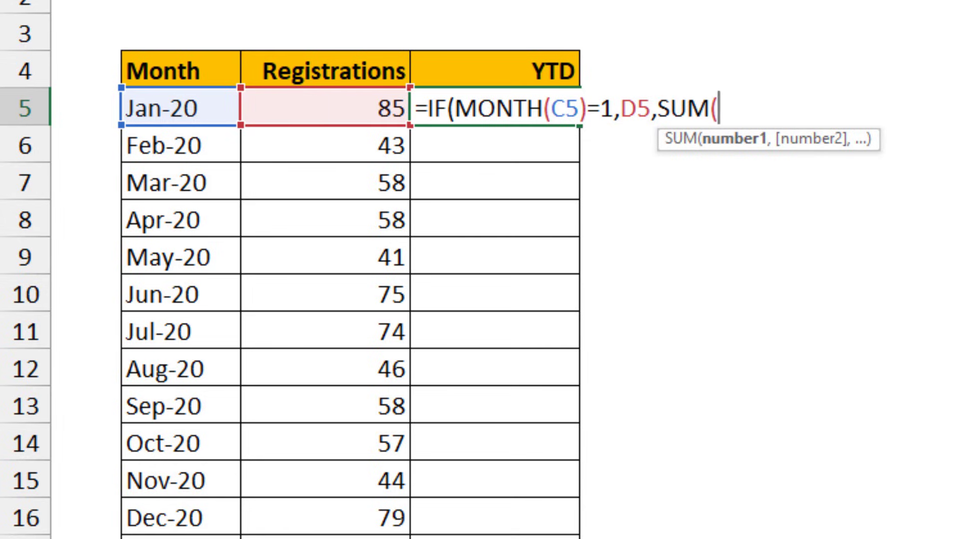
click(582, 67)
text(,)
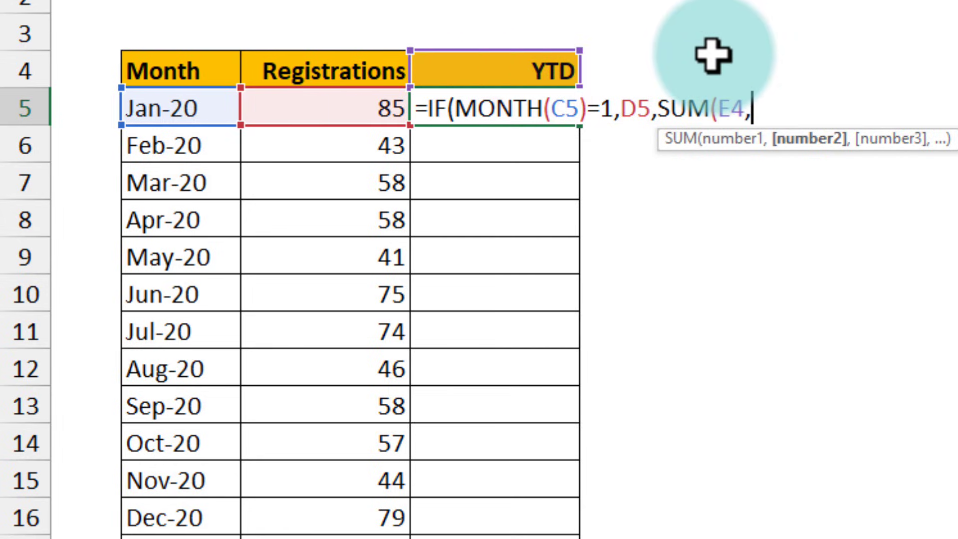
click(350, 120)
Close and commit the January-reset YTD formula in E5
text()))
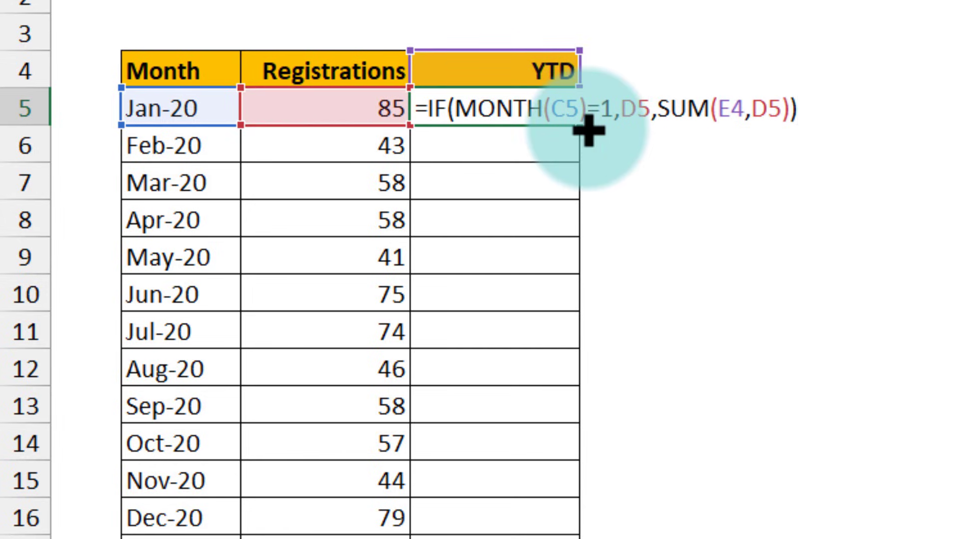
key(Return)
scroll(479, 279, right, 3)
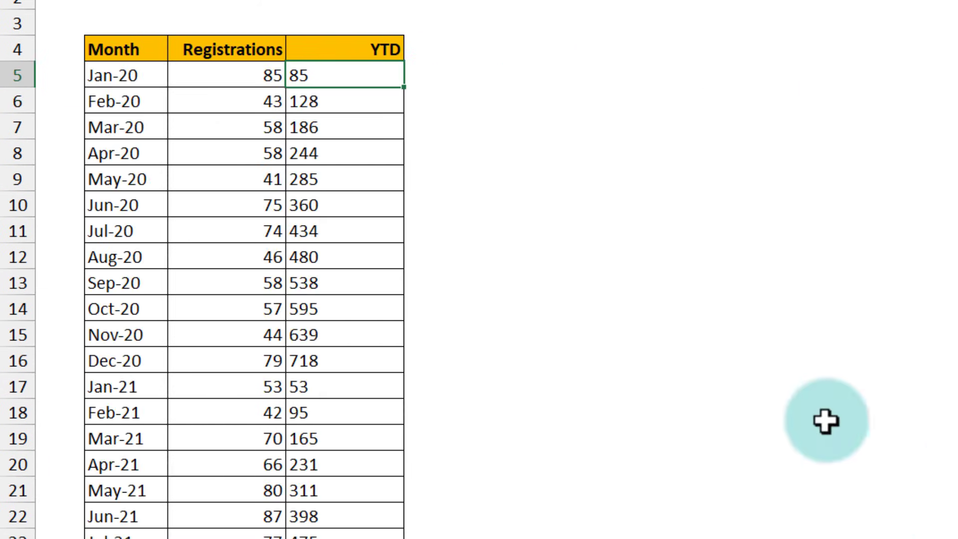
Select the 2020 totals (85 to 718) and the 2021 totals from Jan-21's 53 to review them
drag(340, 74, 342, 366)
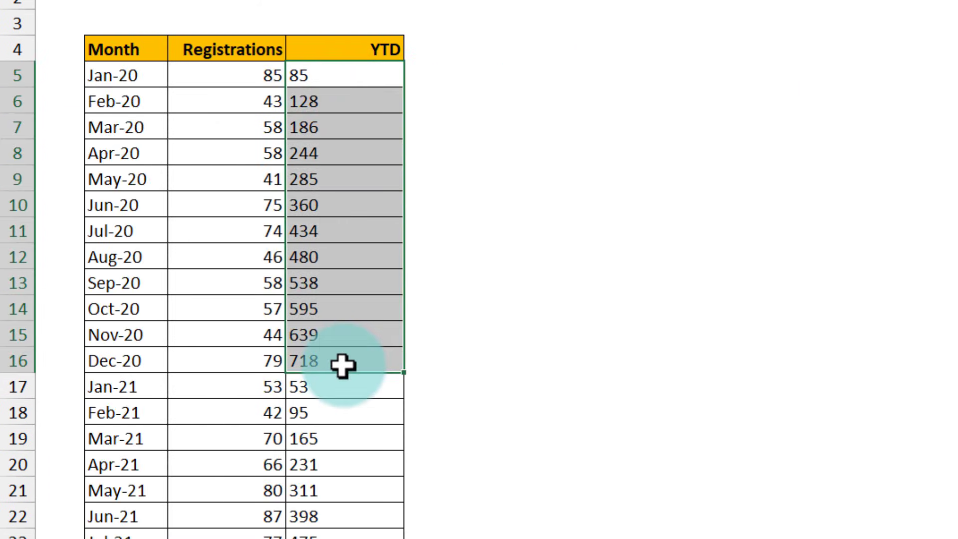
click(330, 387)
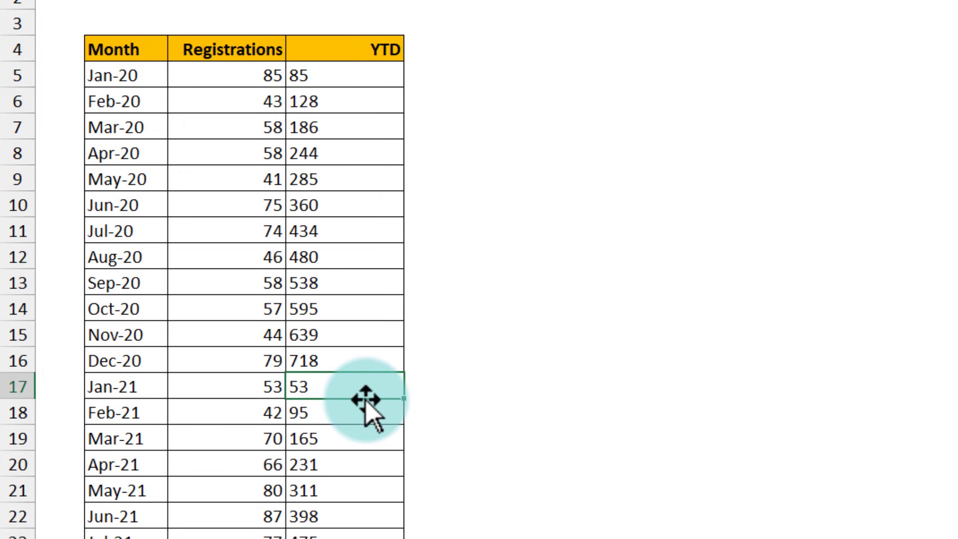
scroll(366, 400, down, 2)
shift+click(336, 504)
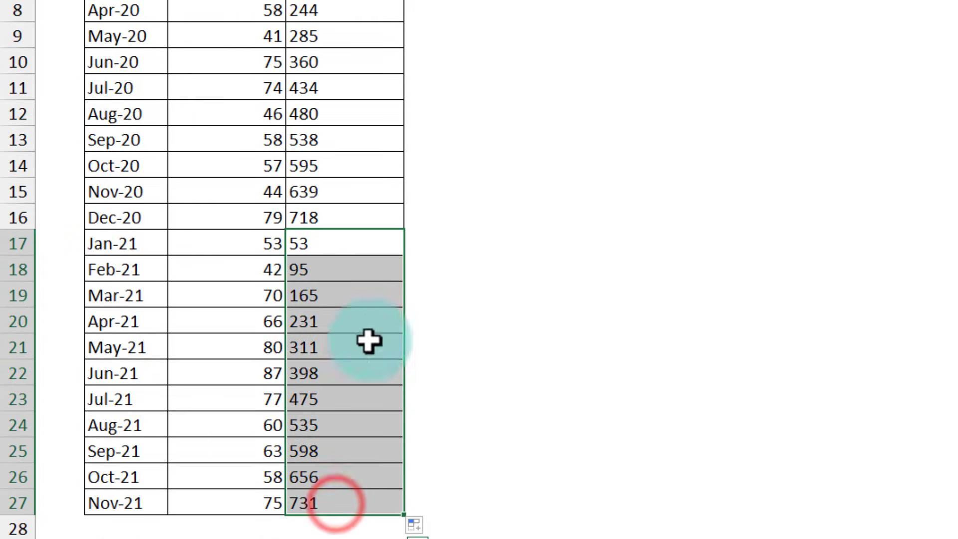
scroll(428, 59, up, 2)
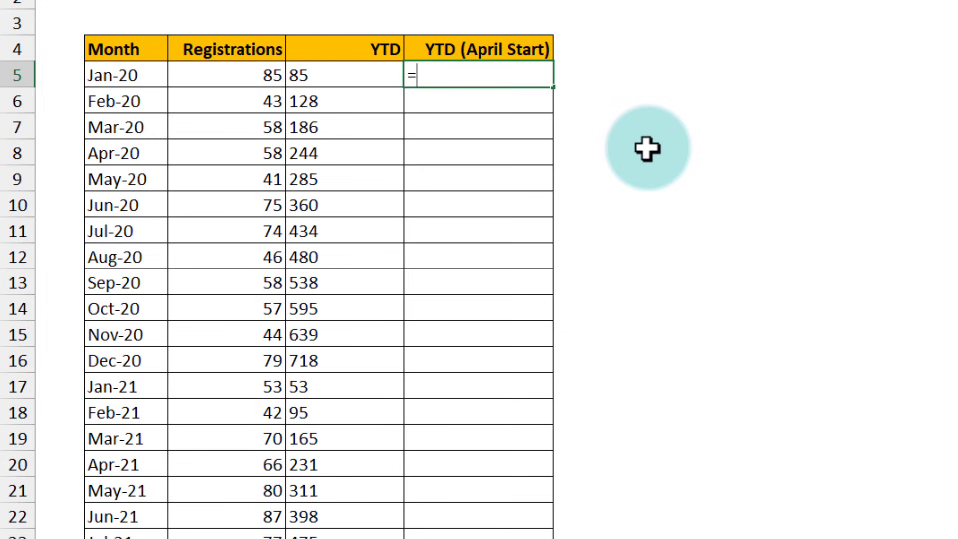
Enter =IF(MONTH(C5)=4,D5,SUM(D5,F4)) in F5 for an April-start running total
text(if)
key(Tab)
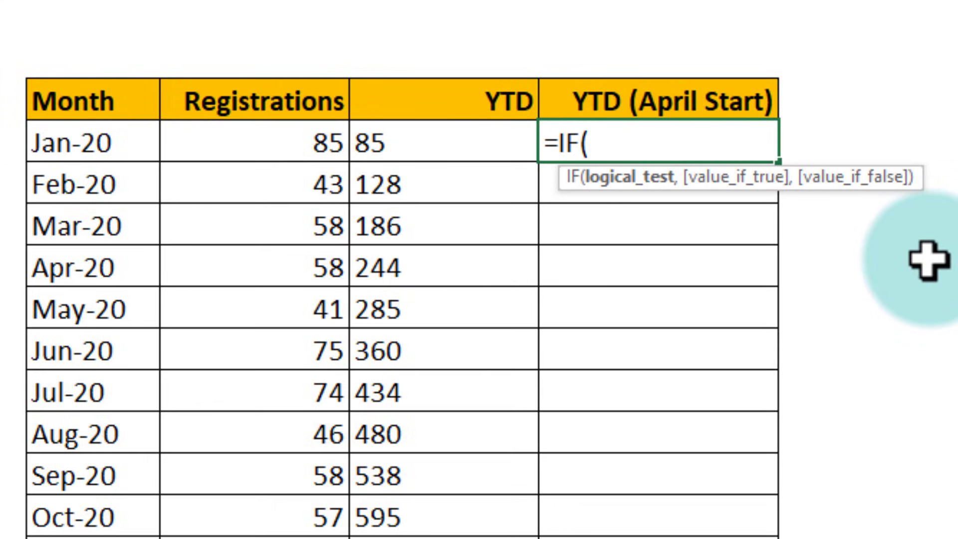
text(mon)
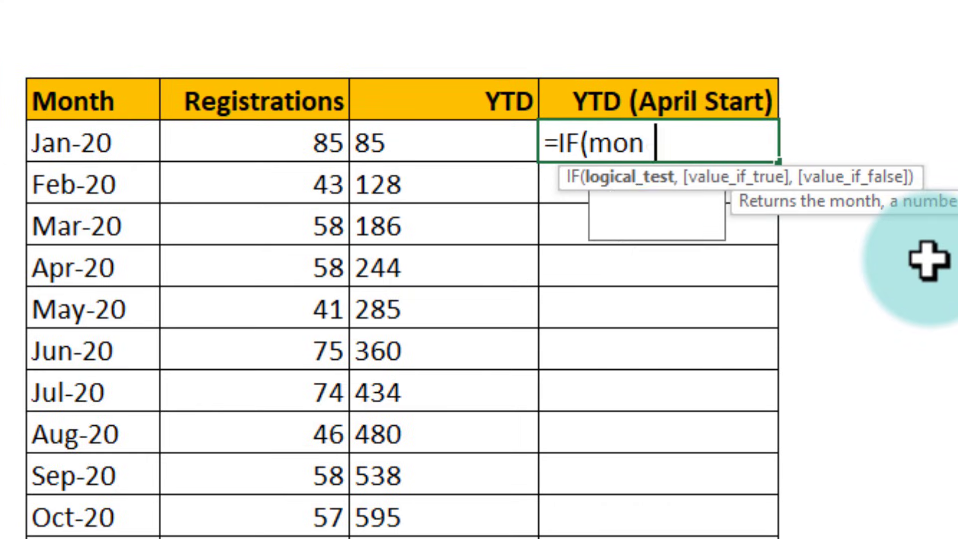
key(Tab)
click(103, 145)
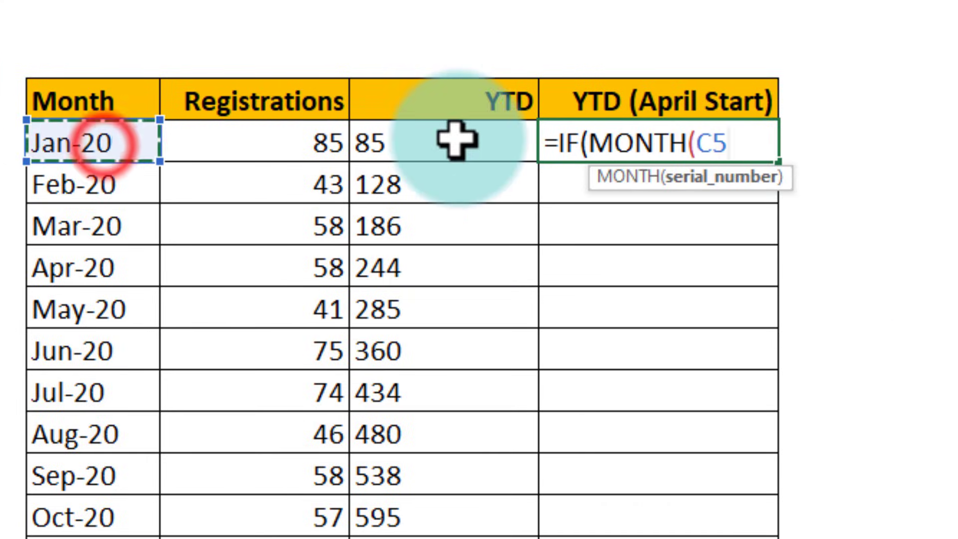
text()=4)
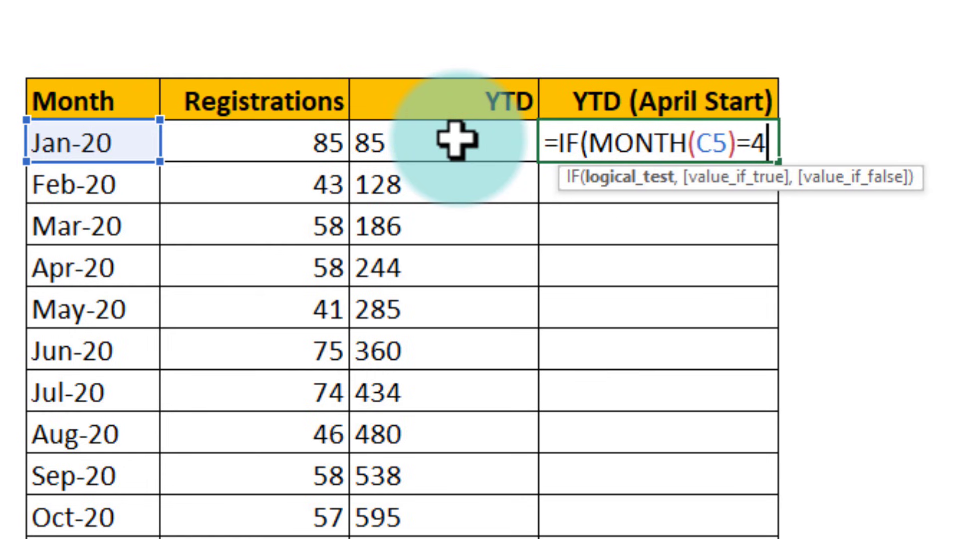
text(,)
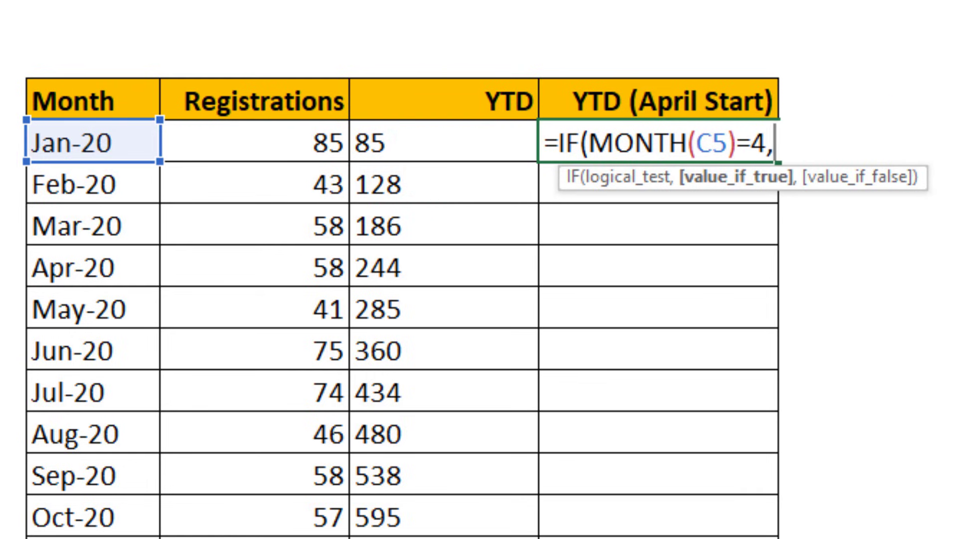
click(295, 134)
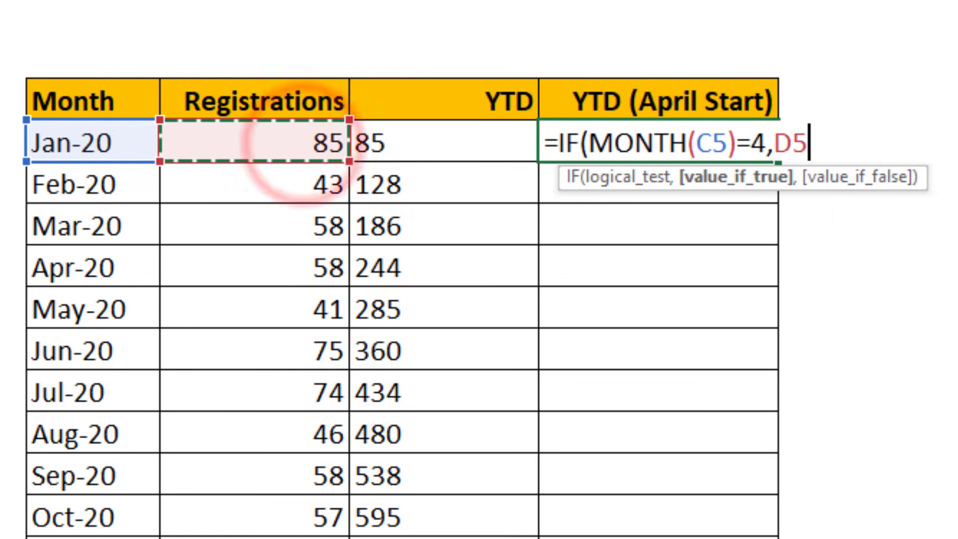
text(,sum)
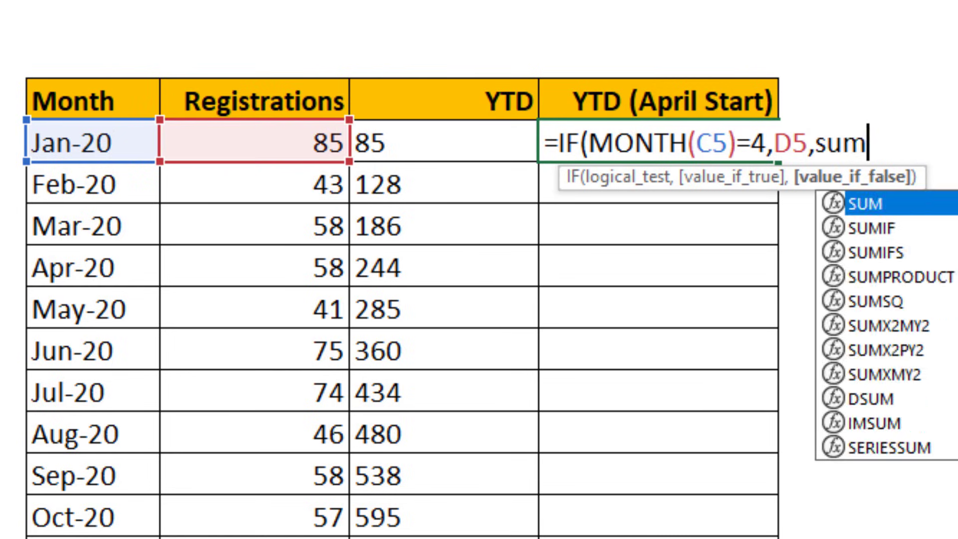
key(Tab)
click(278, 142)
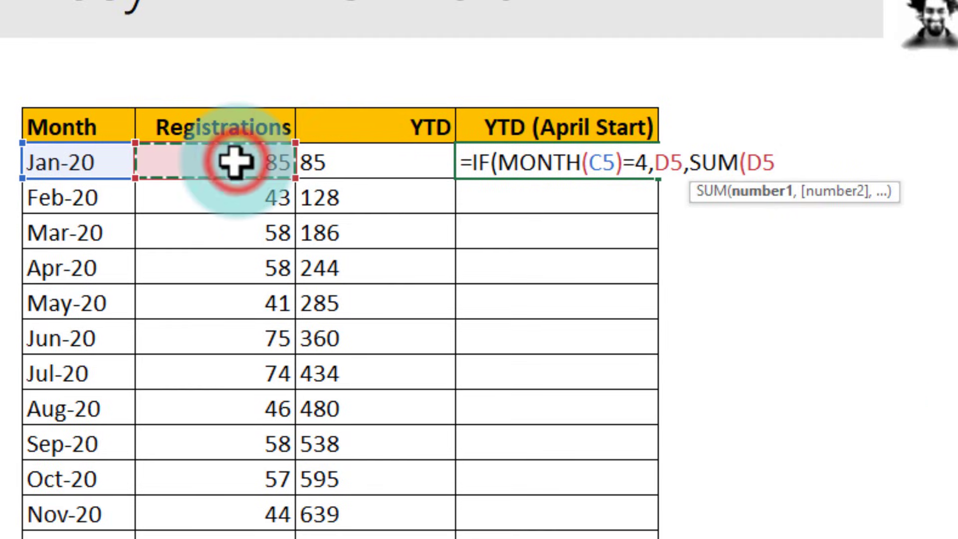
text(,)
click(566, 127)
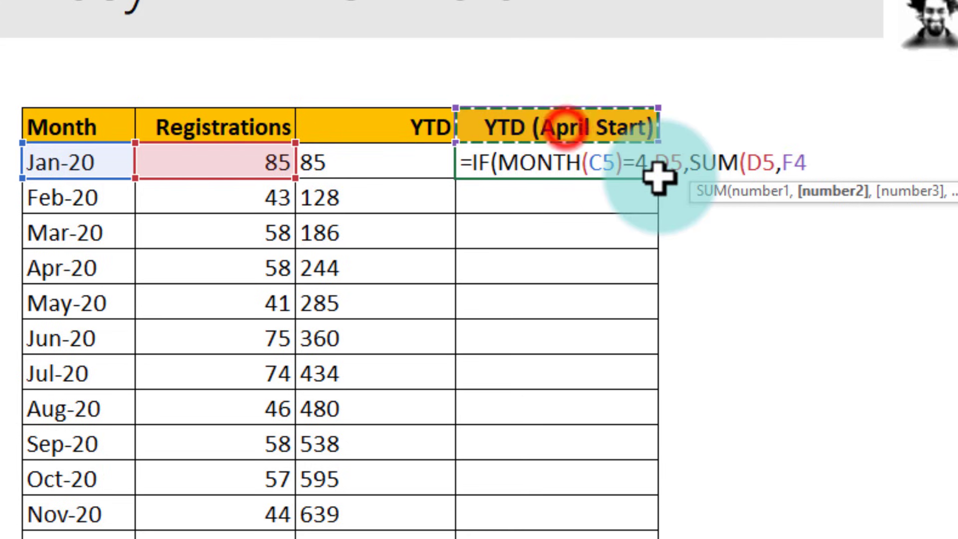
key(ctrl+Return)
Fill the formula down the column and highlight the restarts at Apr-20 (58) and Apr-21 (66)
double_click(657, 179)
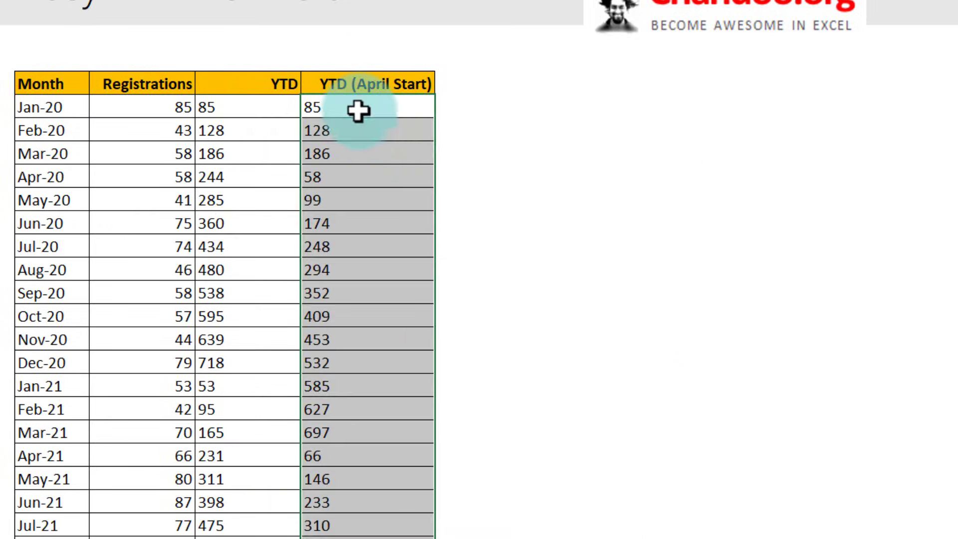
drag(359, 107, 355, 163)
click(340, 178)
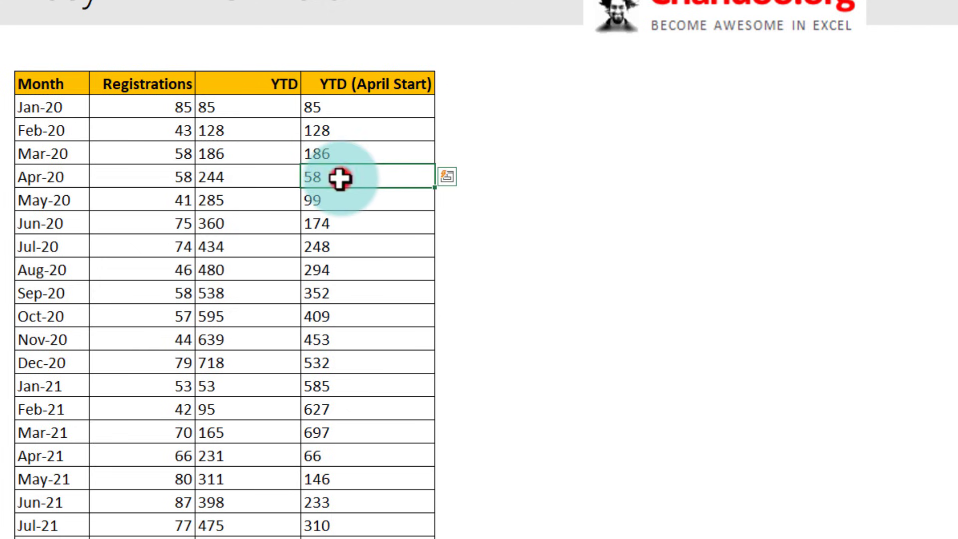
drag(350, 201, 349, 434)
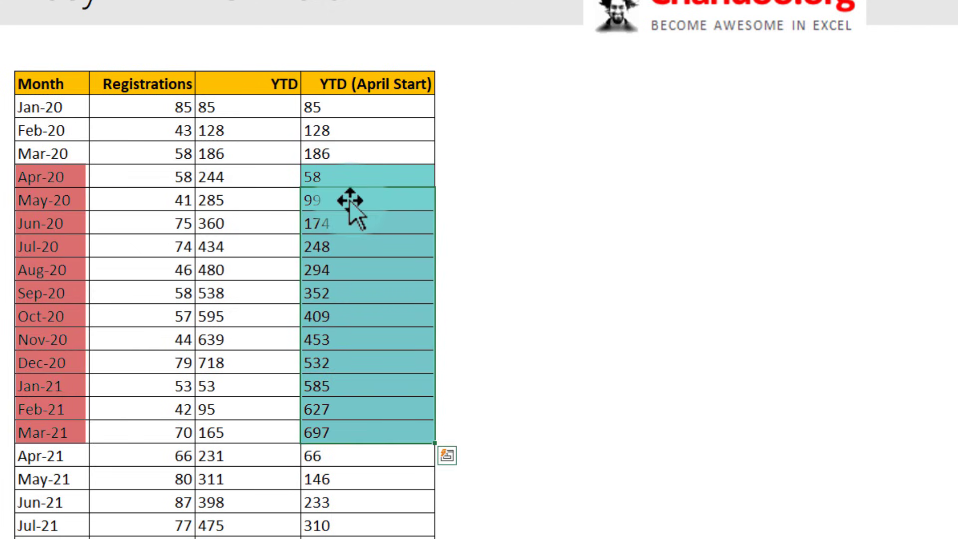
click(367, 456)
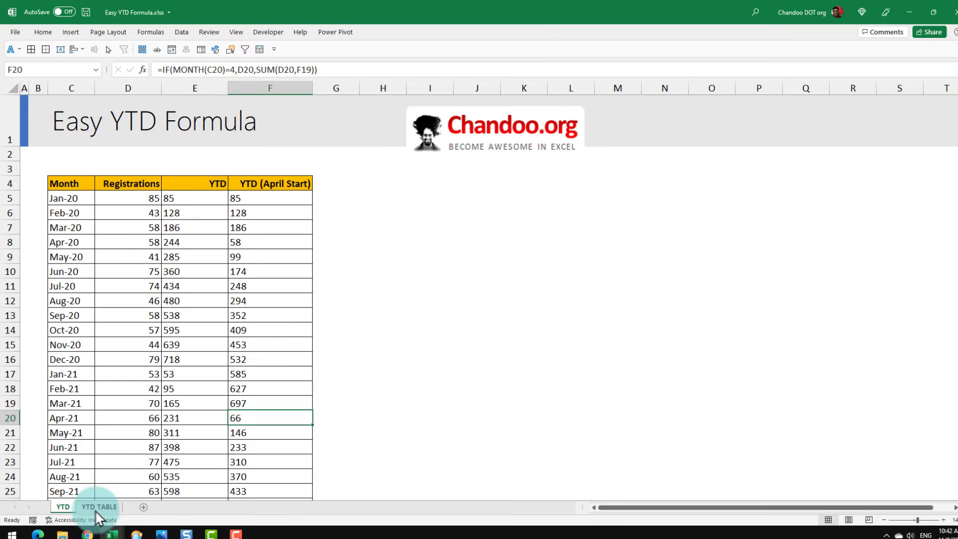
click(96, 508)
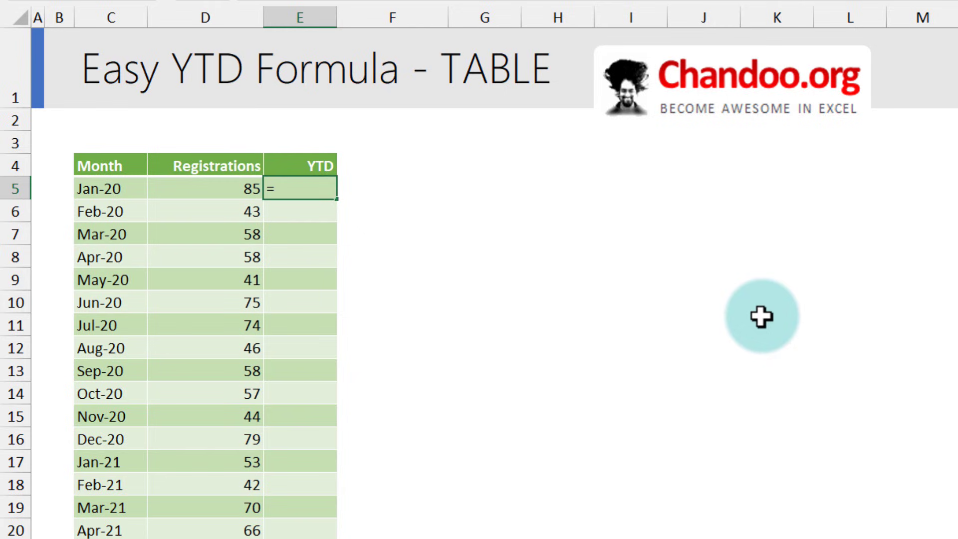
text(IF()
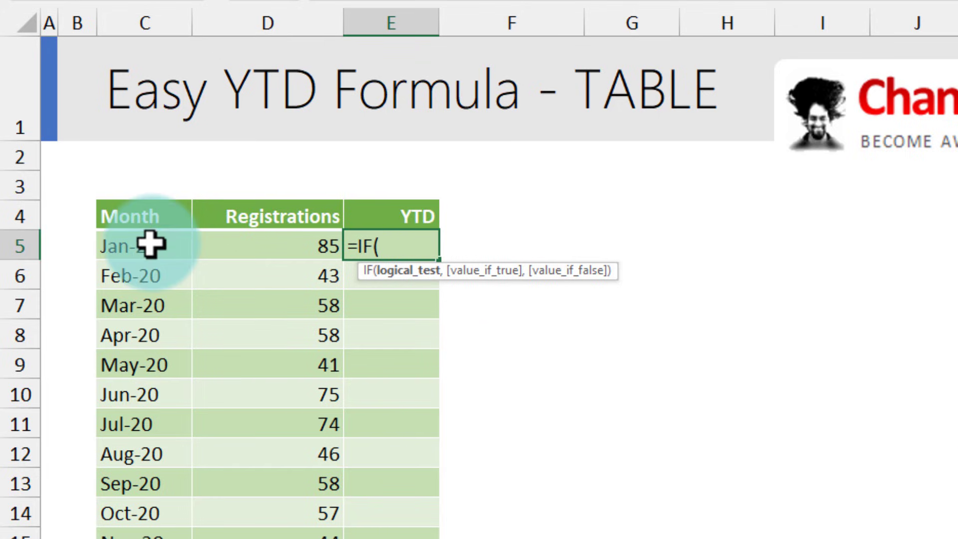
text(month)
key(Tab)
click(149, 245)
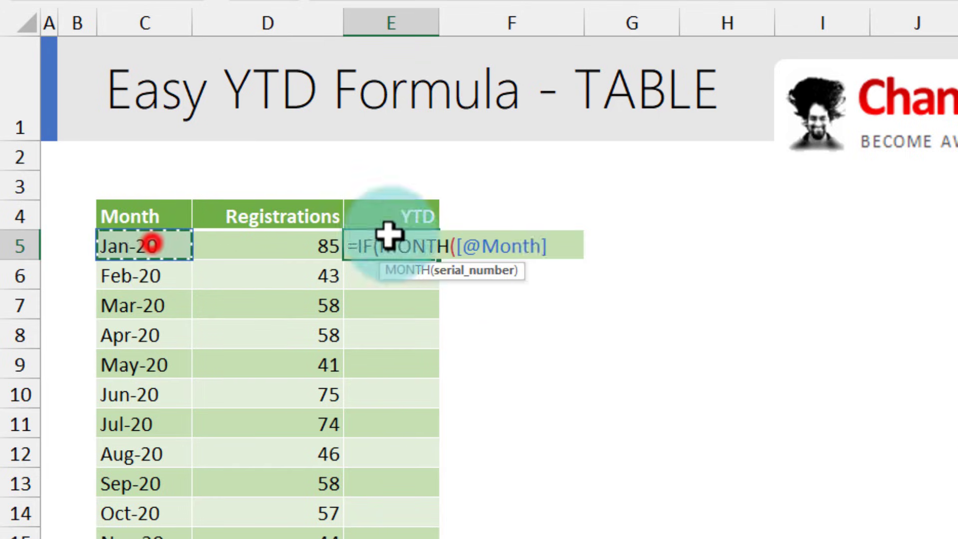
text()=1)
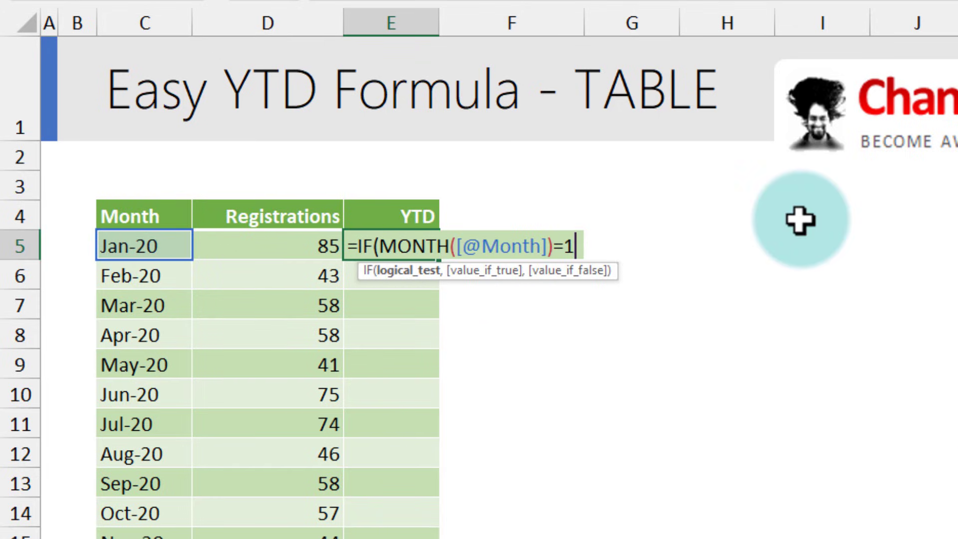
text(,)
click(278, 241)
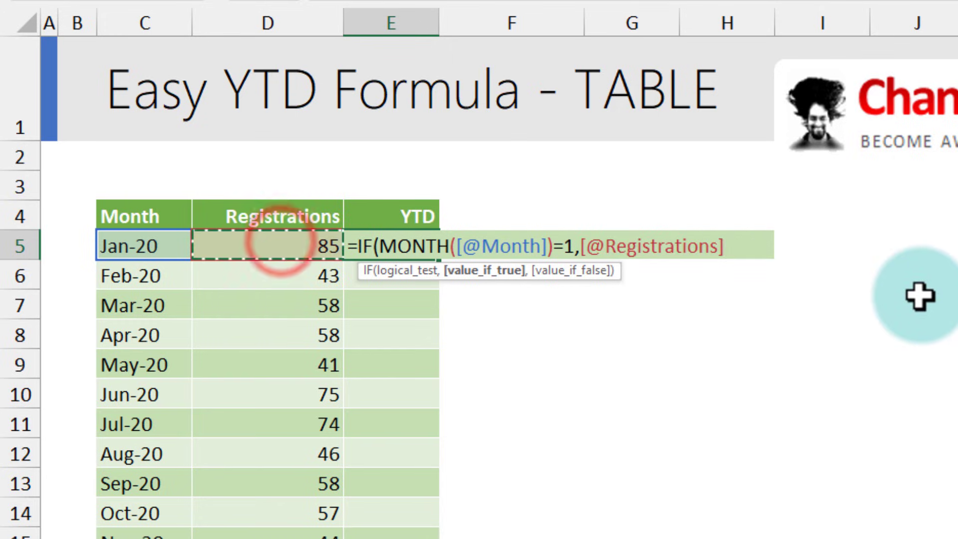
text(,)
text(sum)
key(Tab)
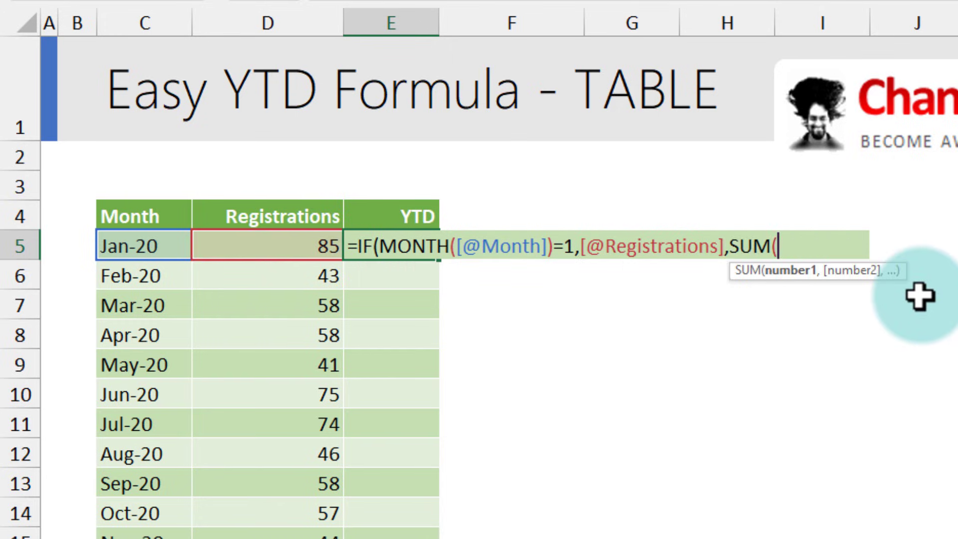
click(249, 244)
text(,)
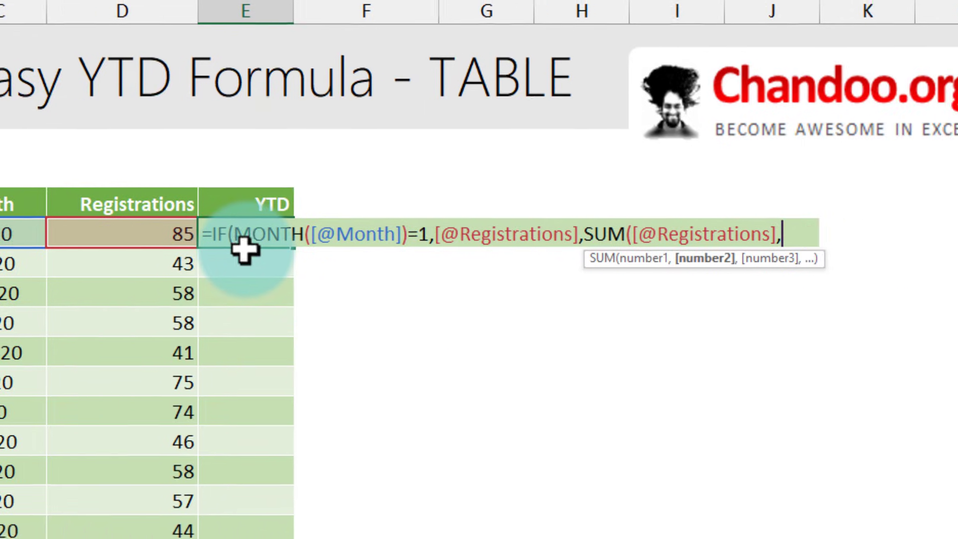
click(388, 214)
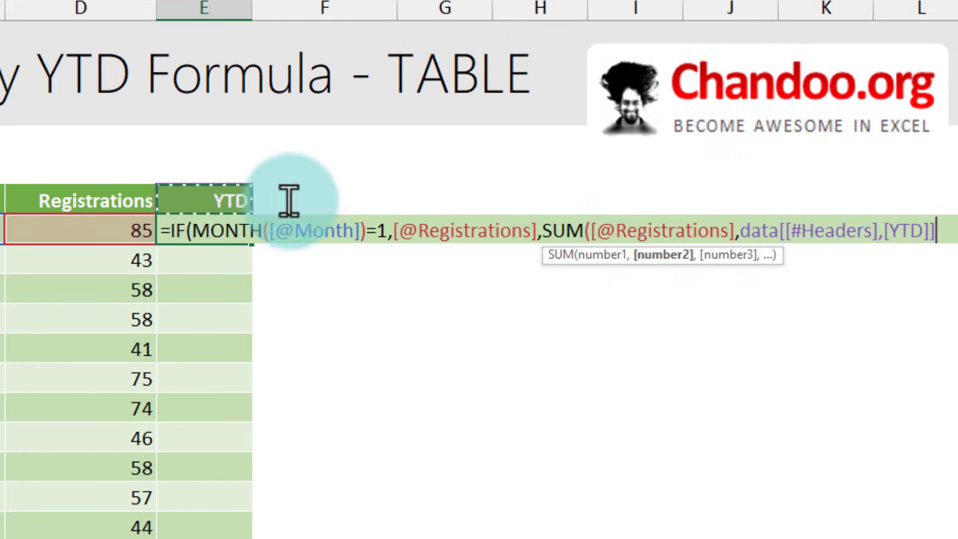
drag(739, 231, 944, 230)
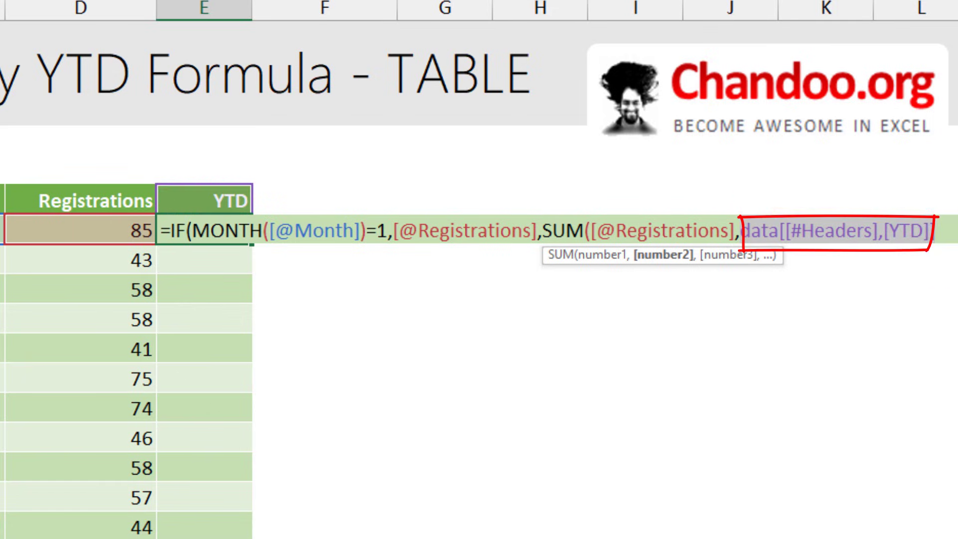
key(Delete)
text(off)
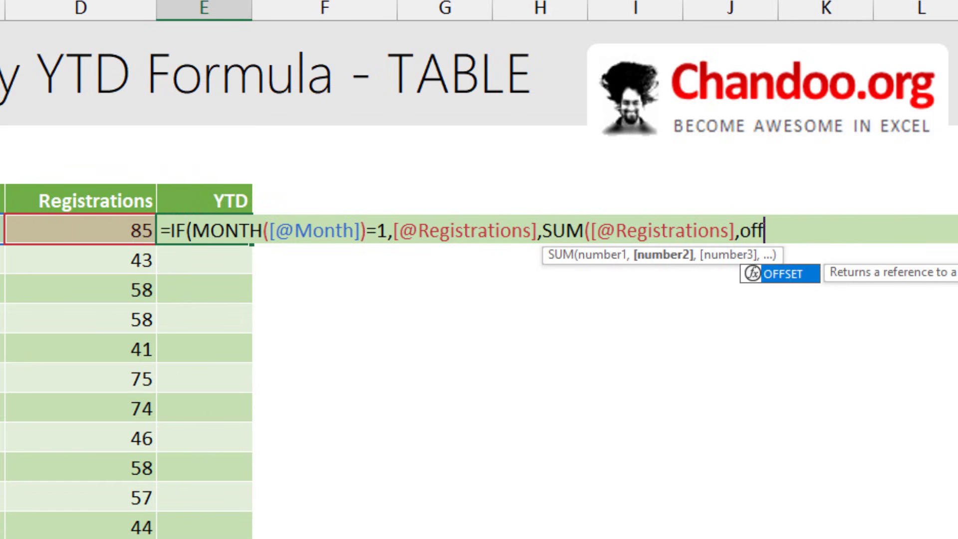
key(Tab)
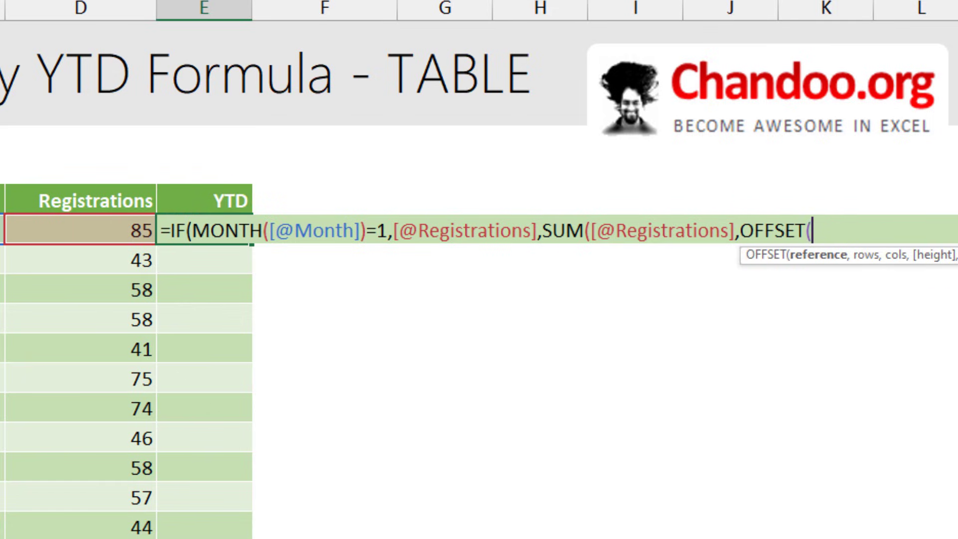
click(98, 230)
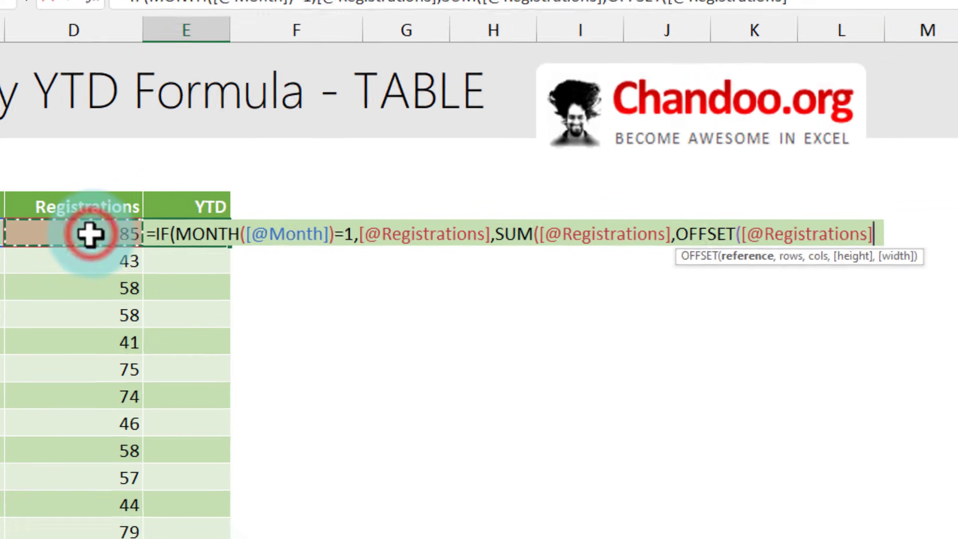
text(,)
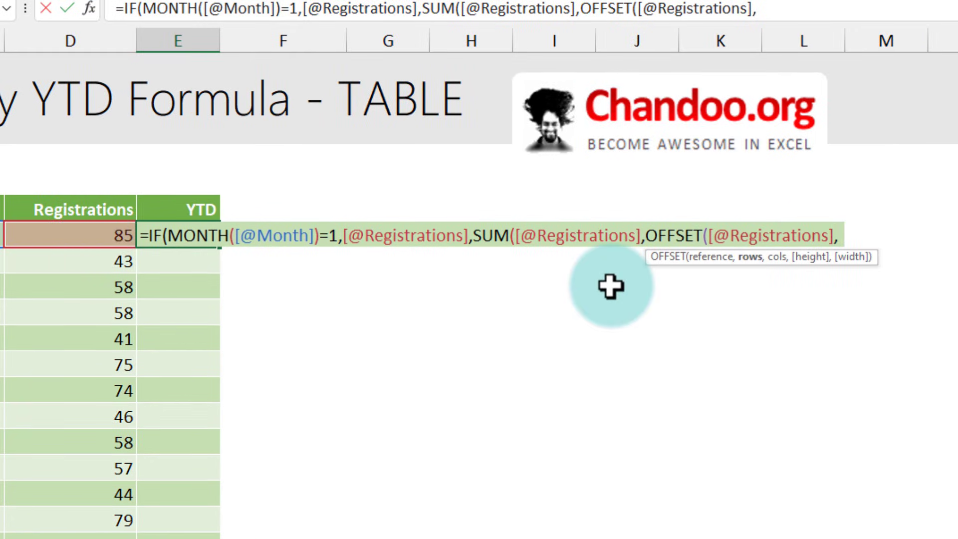
text(-1,)
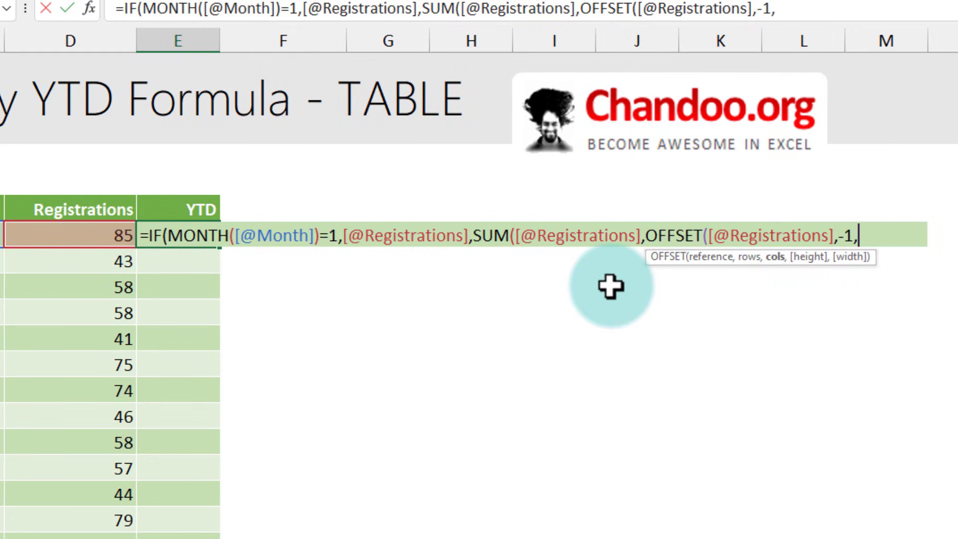
text(1)
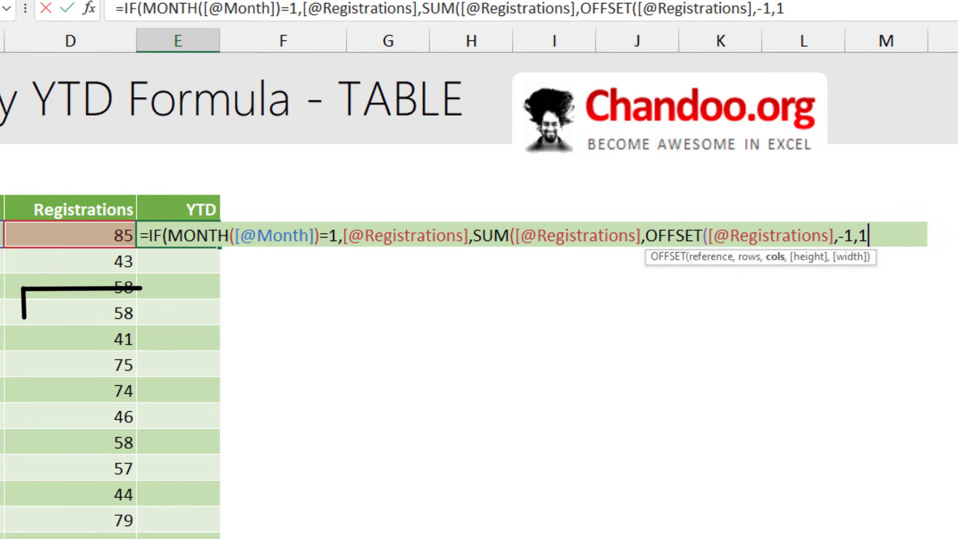
text()))
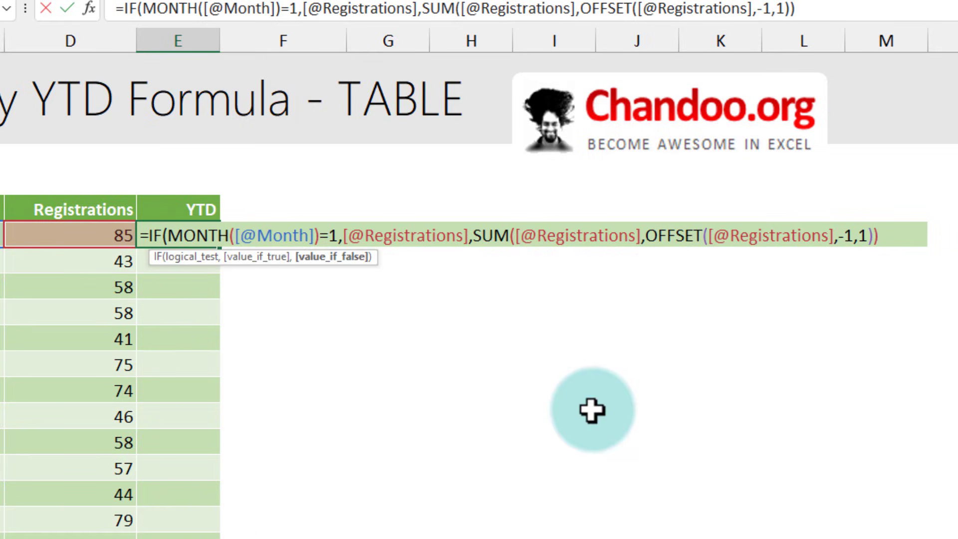
text())
key(Return)
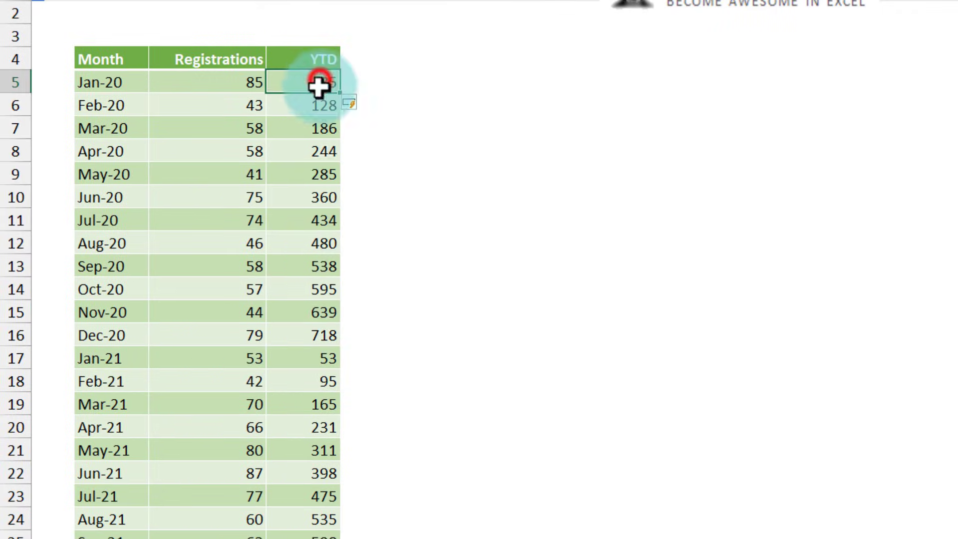
Highlight the 2020 YTD totals and the Jan-21 restart at 53
drag(198, 234, 196, 538)
mouse_move(319, 352)
mouse_down()
mouse_move(321, 338)
mouse_move(314, 355)
mouse_up()
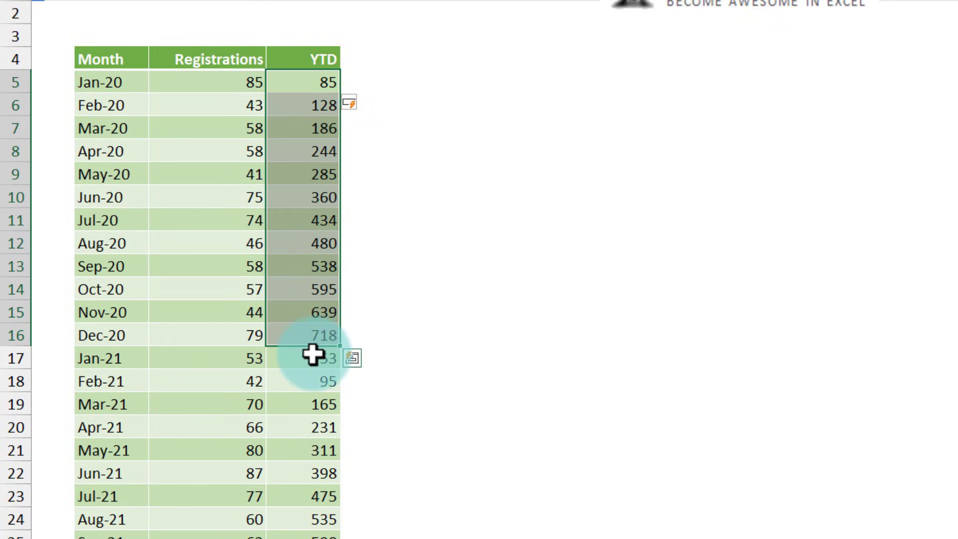
click(307, 358)
scroll(323, 384, down, 2)
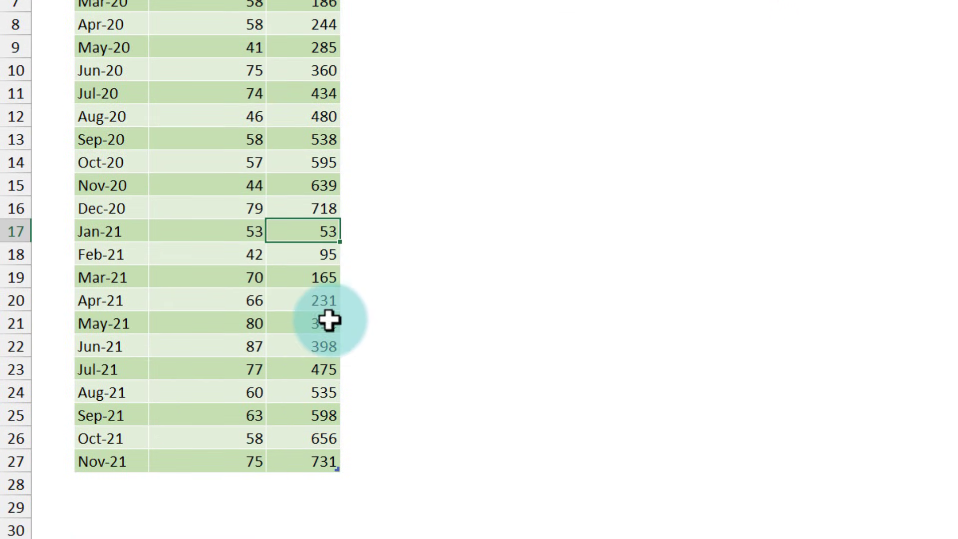
scroll(332, 321, up, 2)
Change E5's month test from 1 to 7 so totals restart in July, e.g. 74 at Jul-20
click(315, 82)
key(F2)
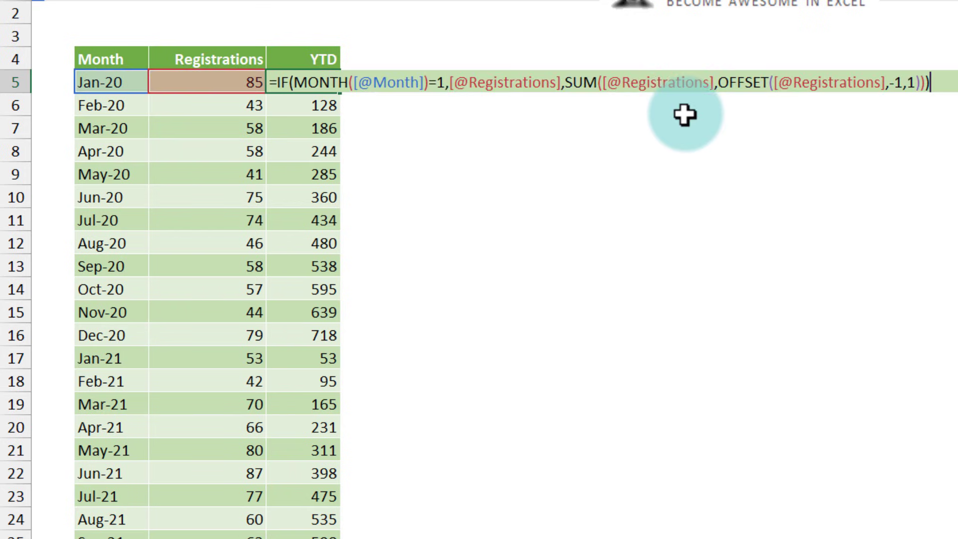
click(439, 83)
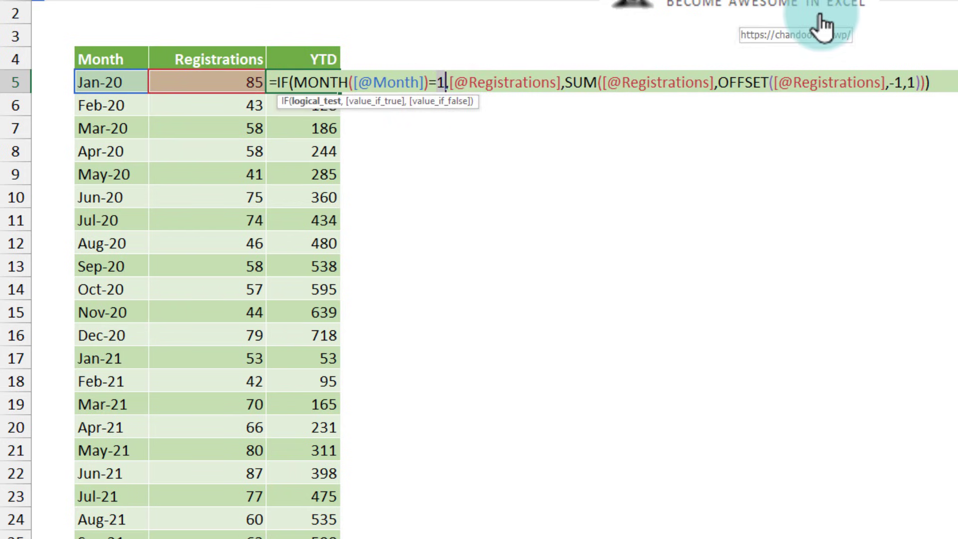
key(BackSpace)
text(7)
key(Return)
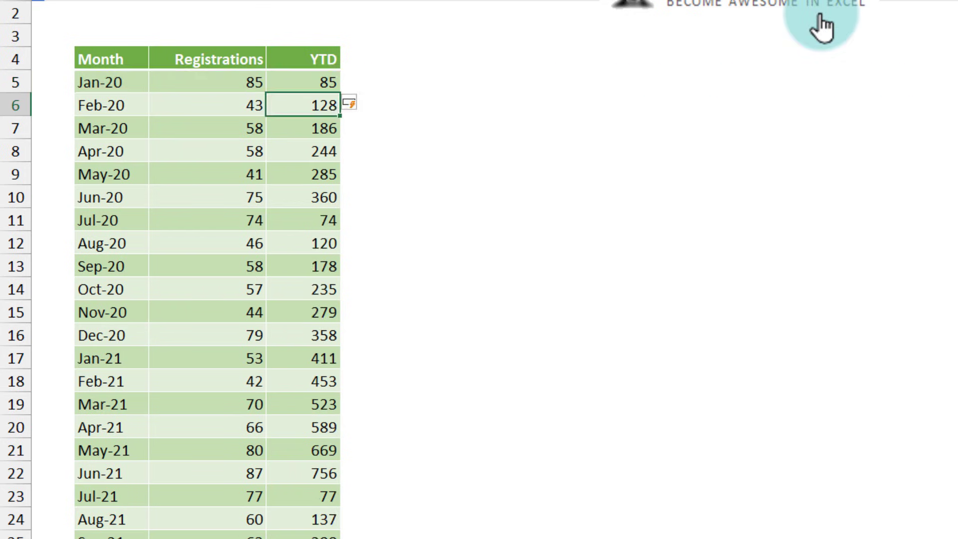
drag(316, 85, 312, 202)
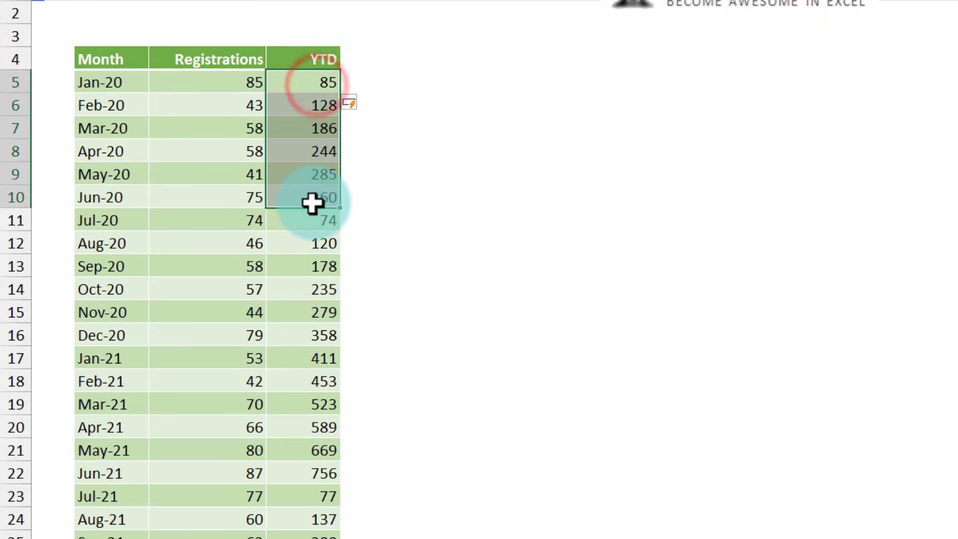
click(310, 220)
scroll(291, 275, down, 2)
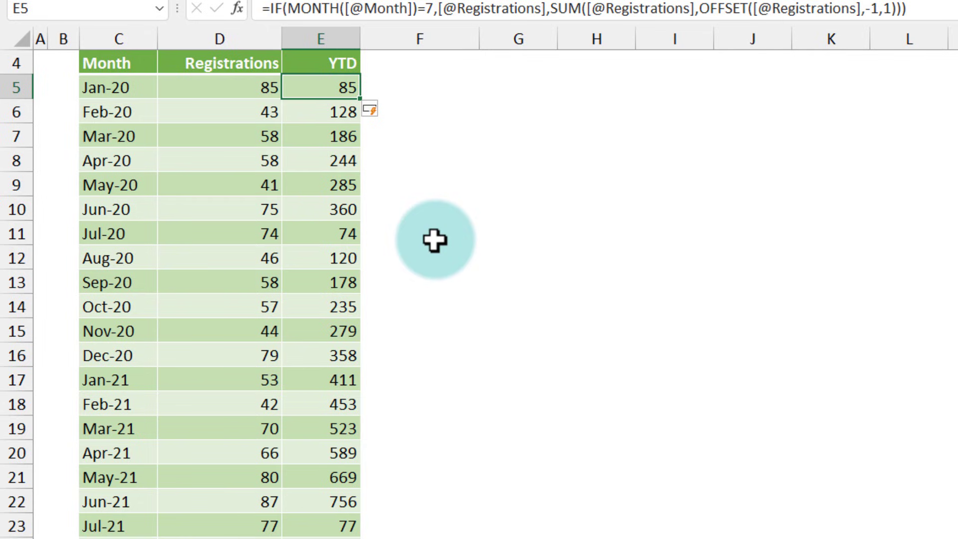
scroll(434, 241, up, 1)
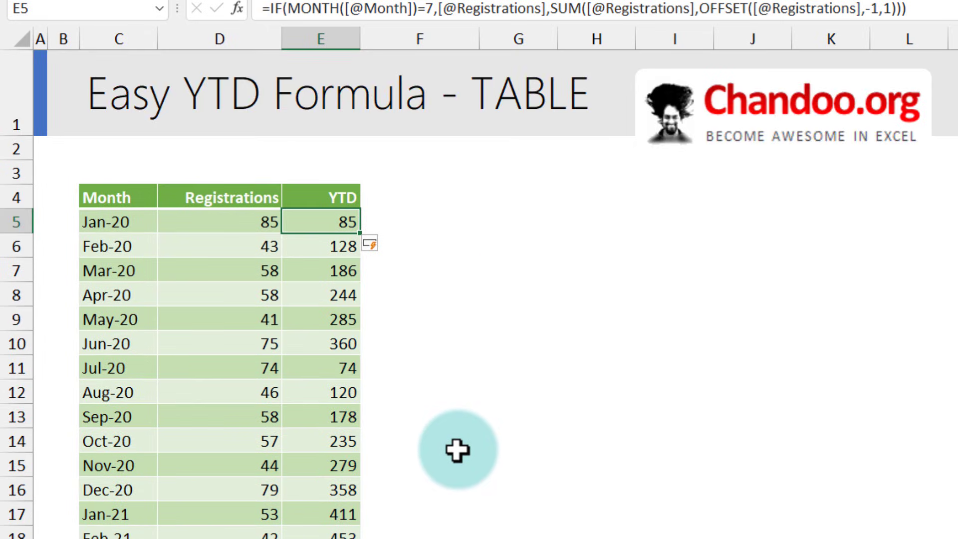